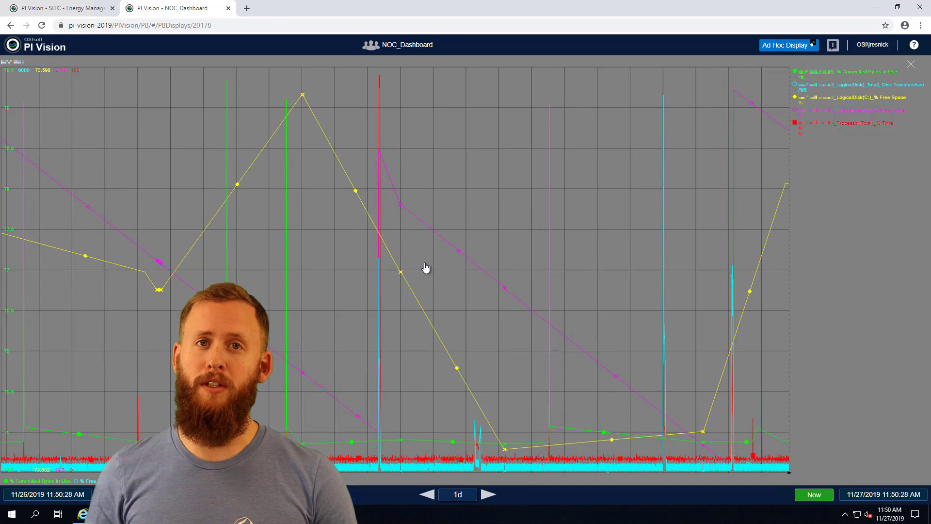
Close the ad hoc disk and processor trend to return to NOC_Dashboard.
{"action": "left_click", "coordinate": [911, 64]}
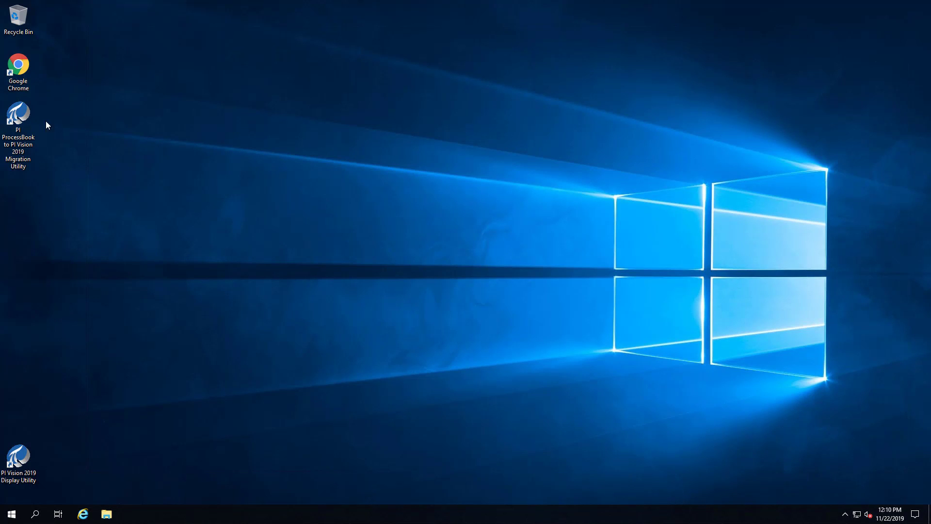
Launch the Migration Utility maximized and add the C:\Monitoring Displays folder.
{"action": "double_click", "coordinate": [19, 111]}
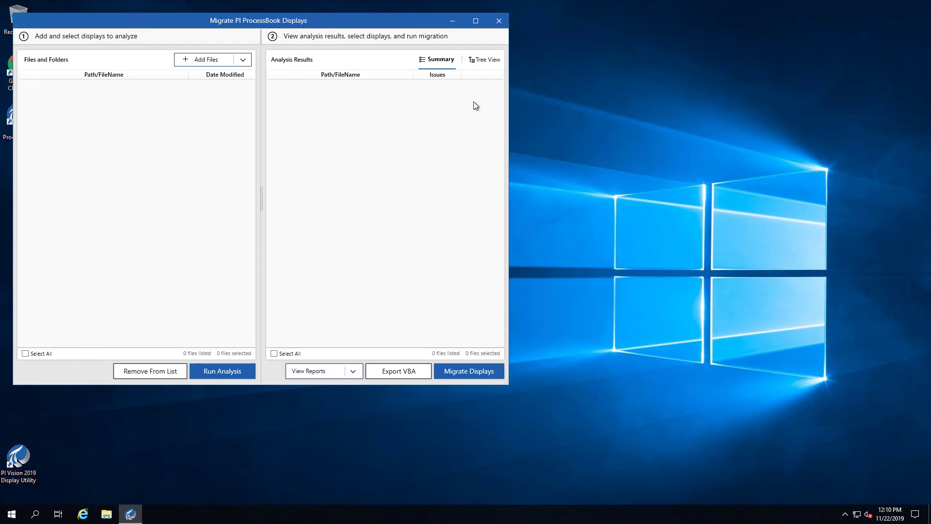
{"action": "left_click", "coordinate": [476, 21]}
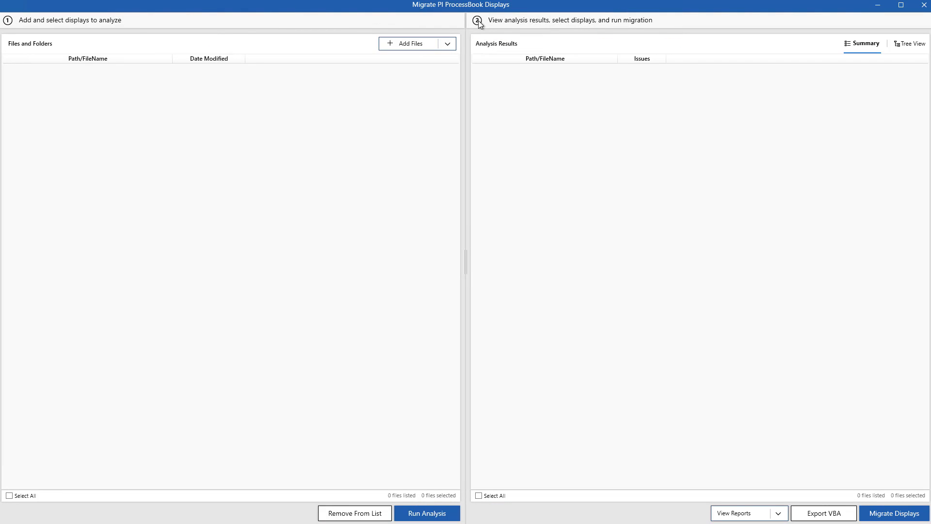
{"action": "left_click", "coordinate": [447, 44]}
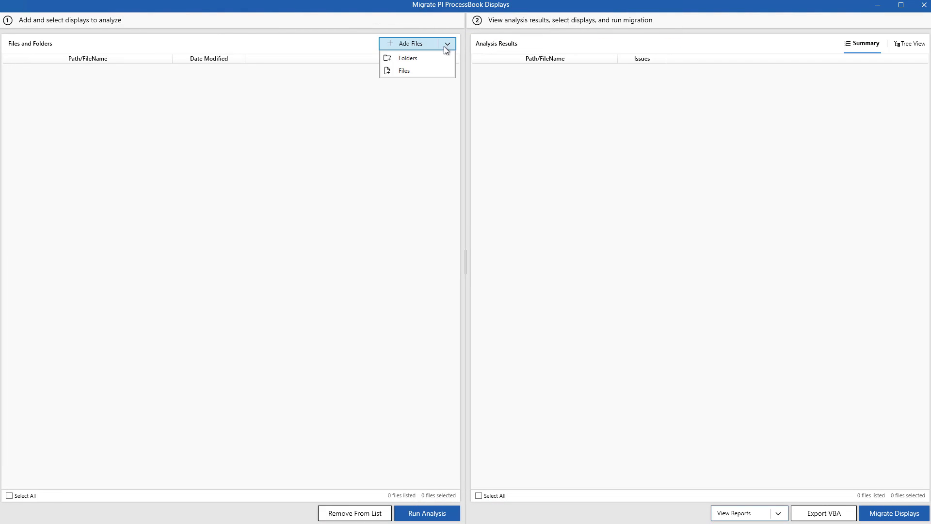
{"action": "left_click", "coordinate": [420, 60]}
{"action": "left_click", "coordinate": [408, 317]}
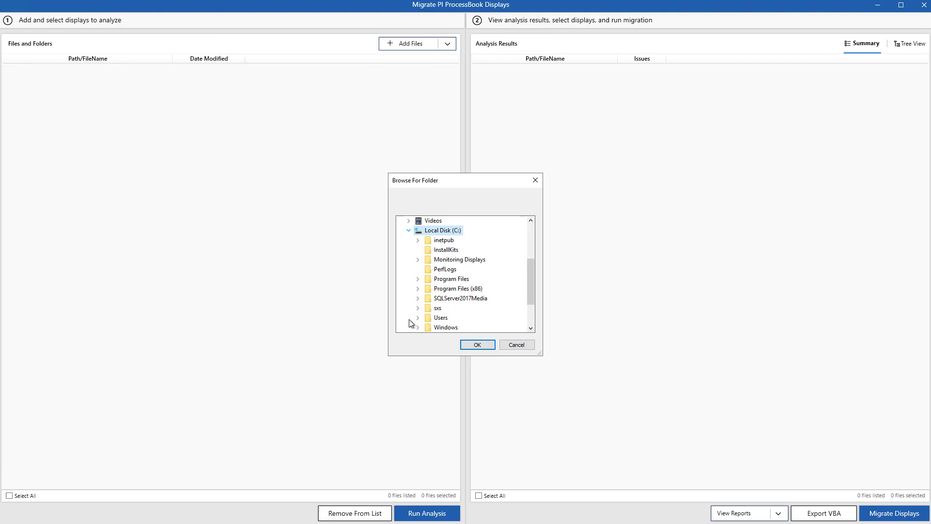
{"action": "left_click", "coordinate": [417, 260]}
{"action": "left_click", "coordinate": [461, 261]}
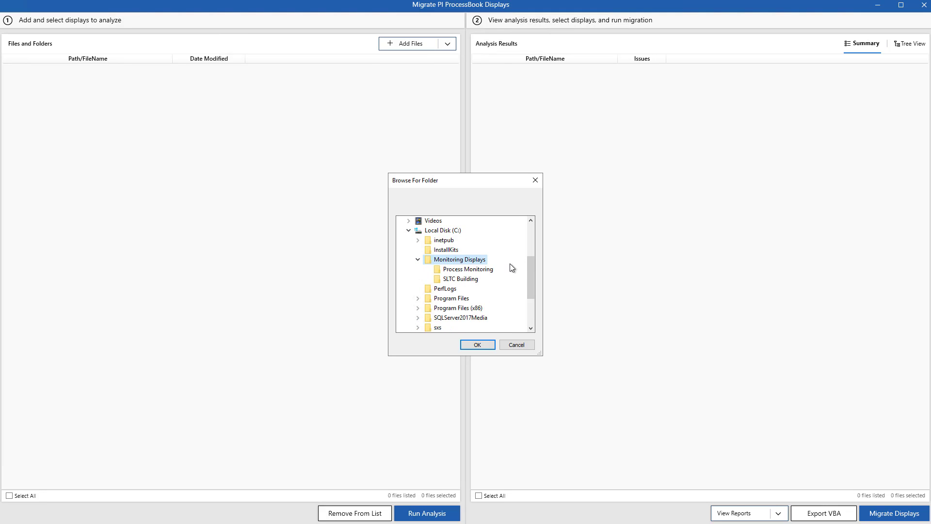
{"action": "left_click", "coordinate": [485, 344]}
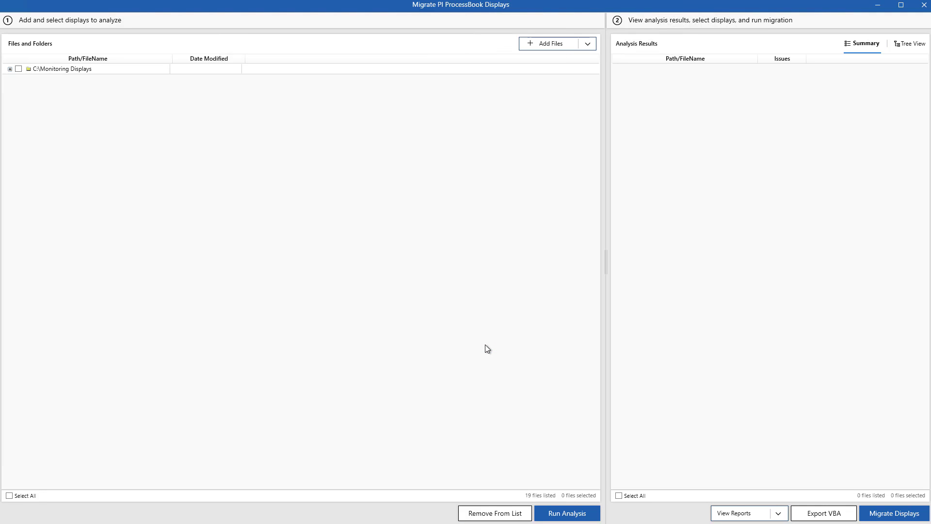
Select all 19 displays, expand Process Monitoring and SLTC Building, and widen the Path/FileName column.
{"action": "left_click", "coordinate": [10, 68]}
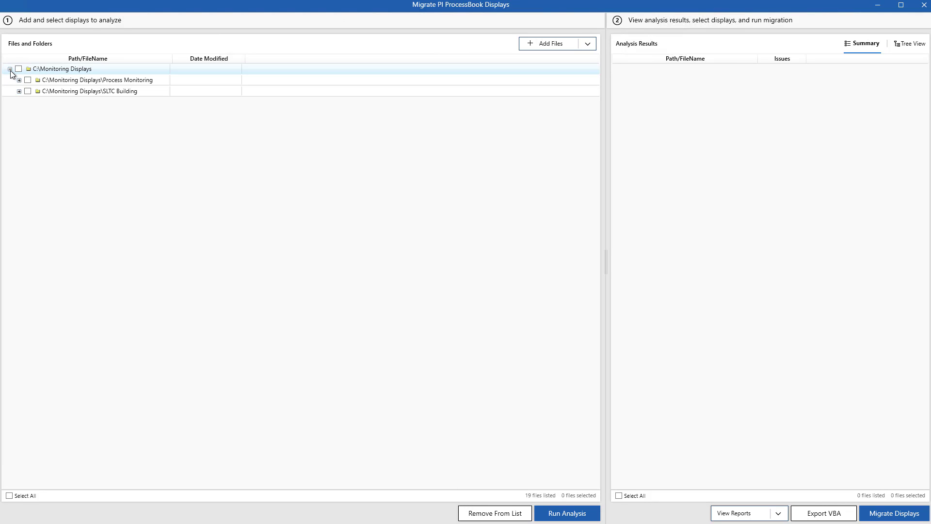
{"action": "left_click", "coordinate": [18, 68]}
{"action": "left_click", "coordinate": [19, 80]}
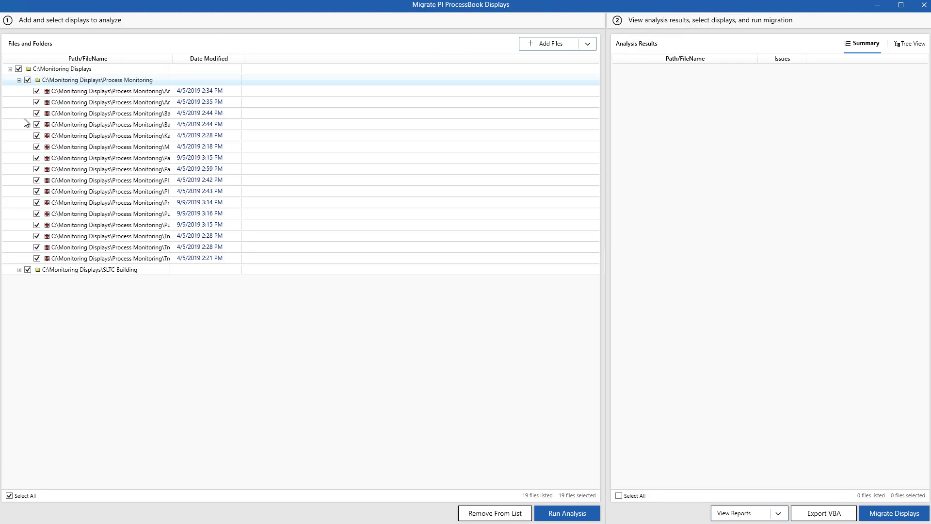
{"action": "left_click", "coordinate": [20, 270]}
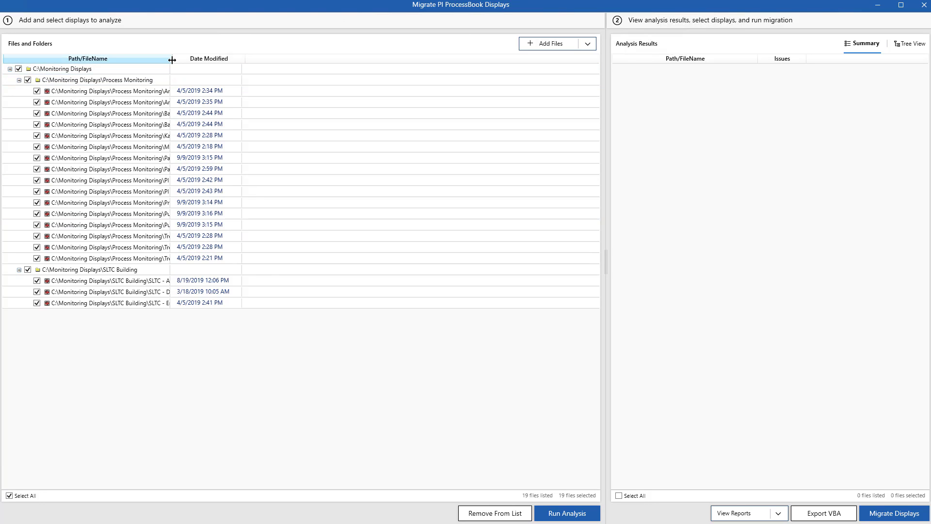
{"action": "left_click_drag", "start_coordinate": [170, 58], "coordinate": [264, 59]}
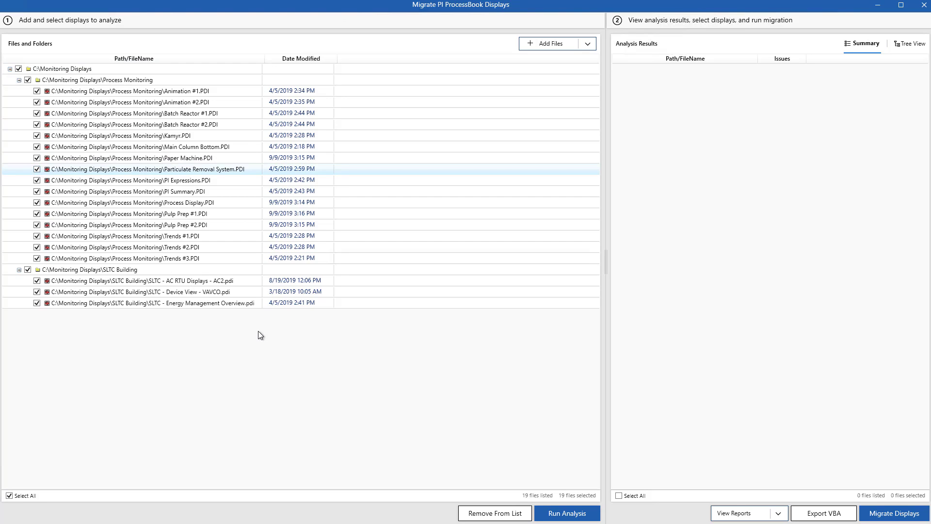
Run the analysis, expand the Fully and Partially Migrated groups, and widen the name column.
{"action": "left_click", "coordinate": [568, 515]}
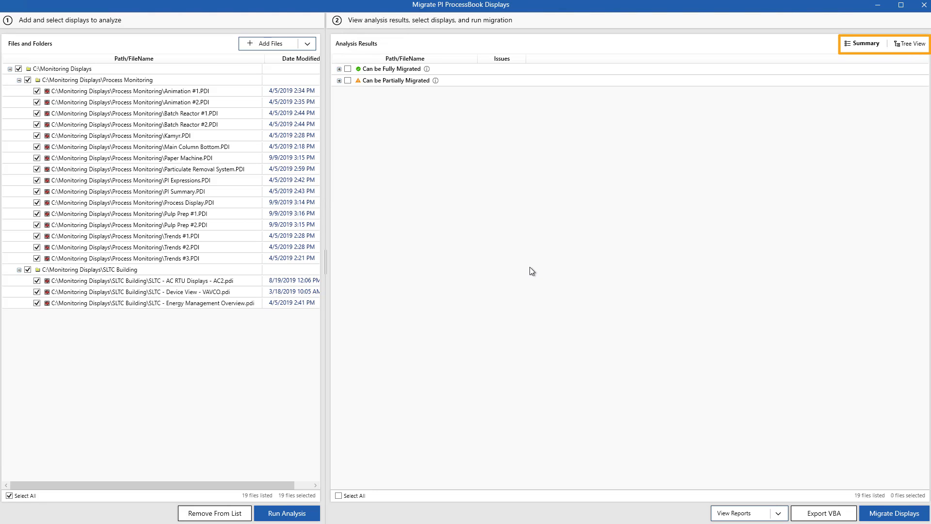
{"action": "left_click", "coordinate": [338, 68]}
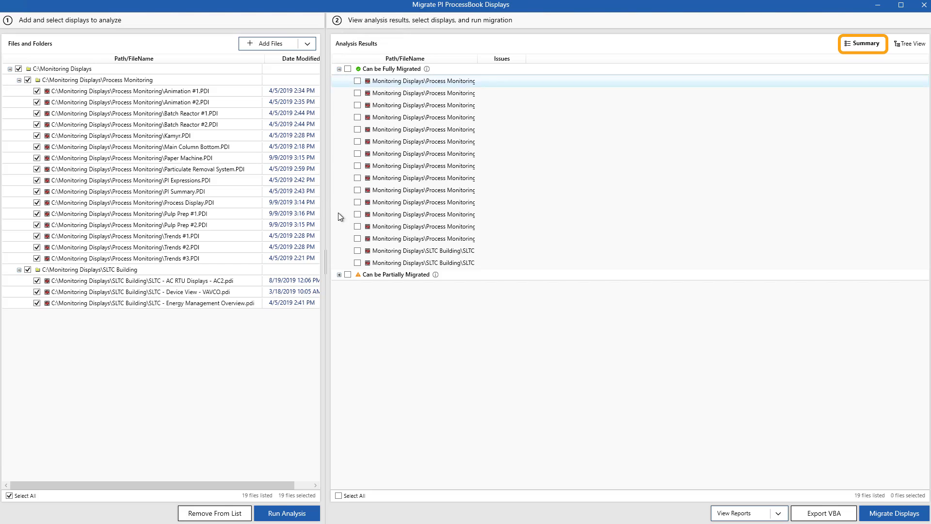
{"action": "left_click", "coordinate": [340, 275]}
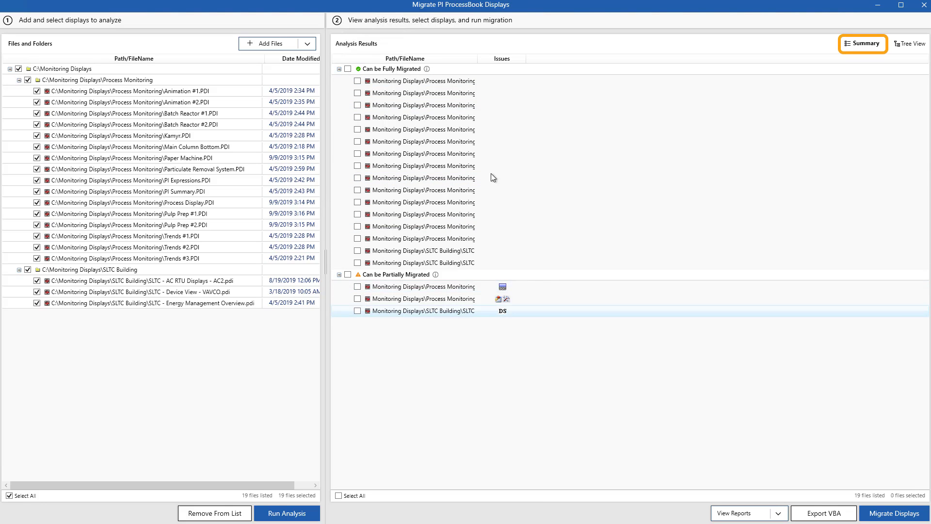
{"action": "left_click_drag", "start_coordinate": [478, 56], "coordinate": [606, 63]}
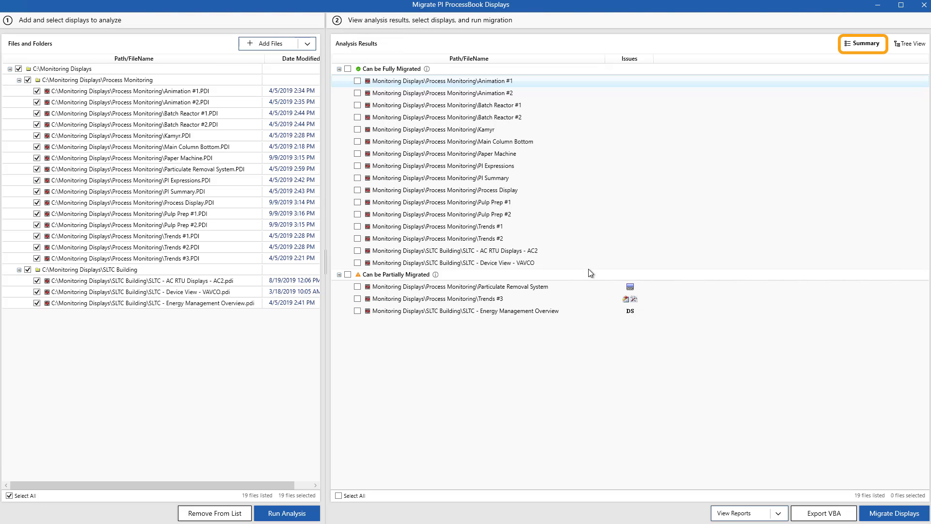
Show results in Tree View with Monitoring Displays, Process Monitoring and SLTC Building expanded.
{"action": "left_click", "coordinate": [918, 45]}
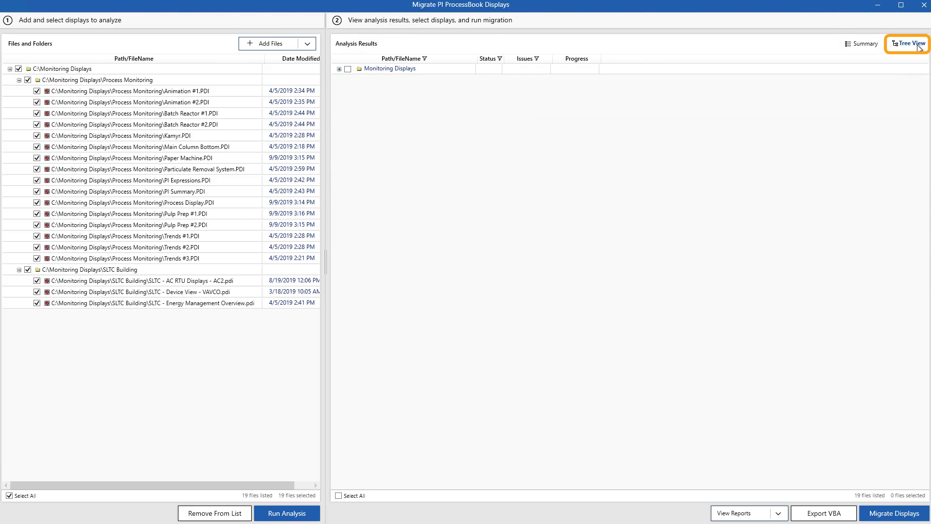
{"action": "left_click", "coordinate": [338, 68]}
{"action": "left_click", "coordinate": [348, 80]}
{"action": "left_click", "coordinate": [348, 270]}
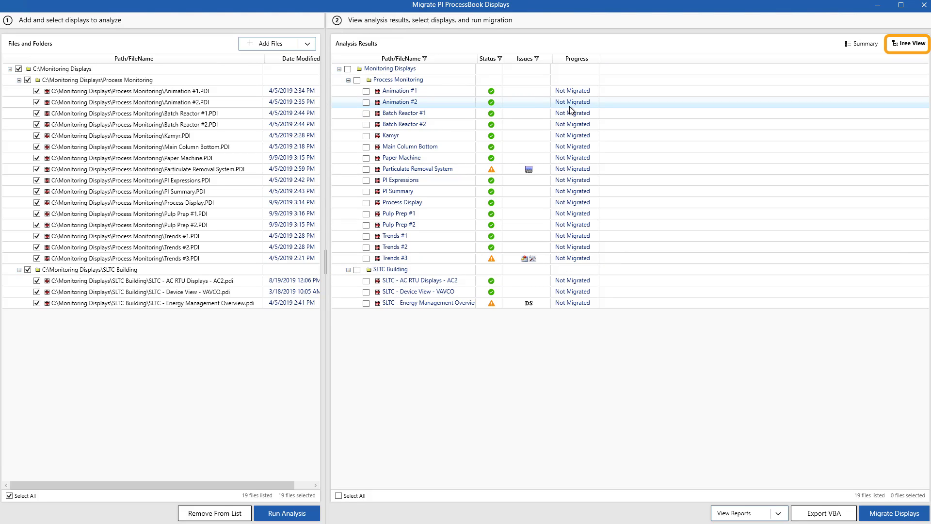
Check the Issues filter without applying it, then open the View Reports list.
{"action": "left_click", "coordinate": [536, 59]}
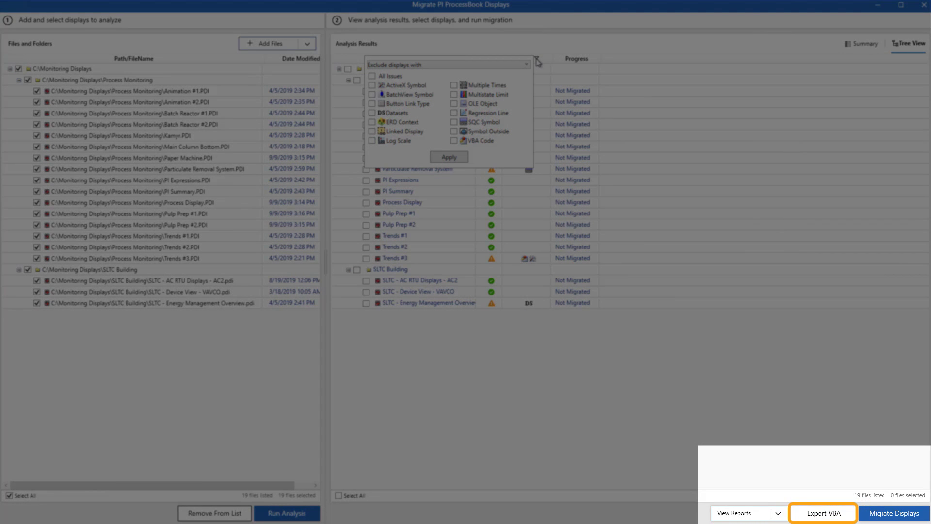
{"action": "left_click", "coordinate": [537, 61]}
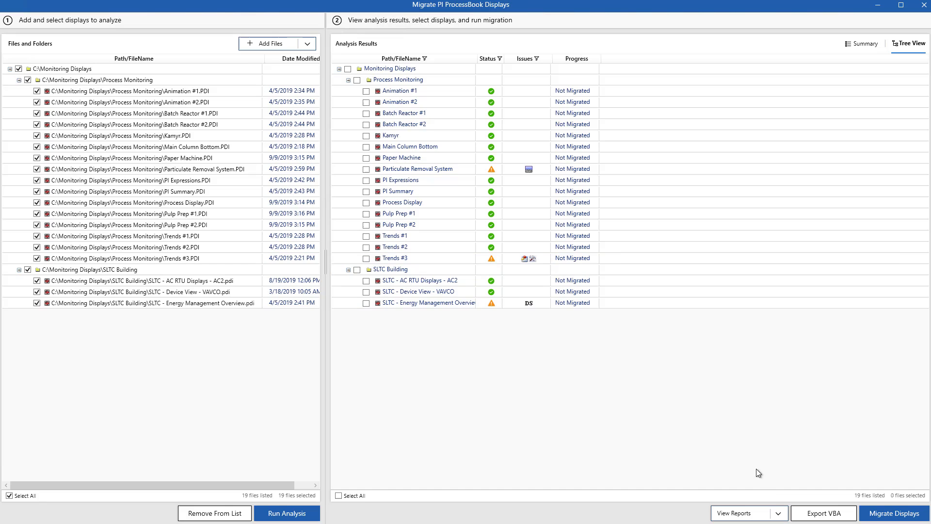
{"action": "left_click", "coordinate": [779, 513]}
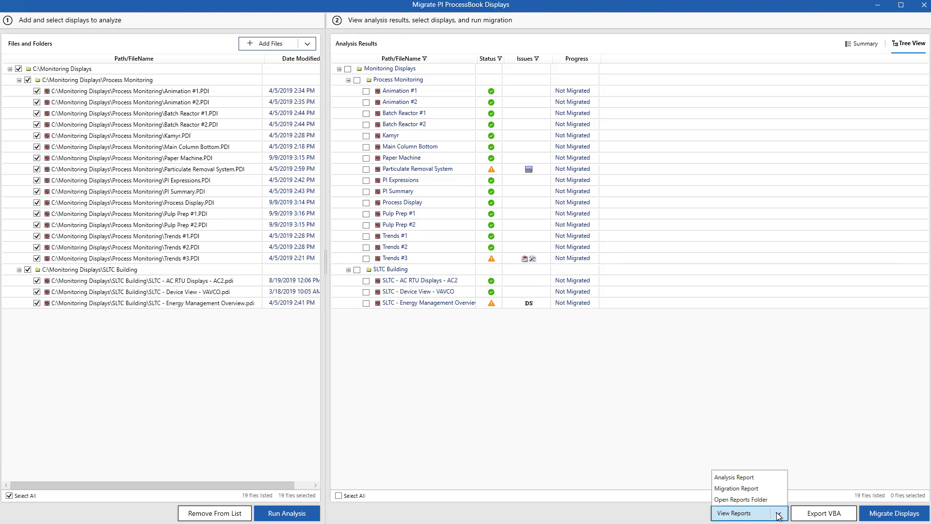
{"action": "left_click", "coordinate": [768, 480]}
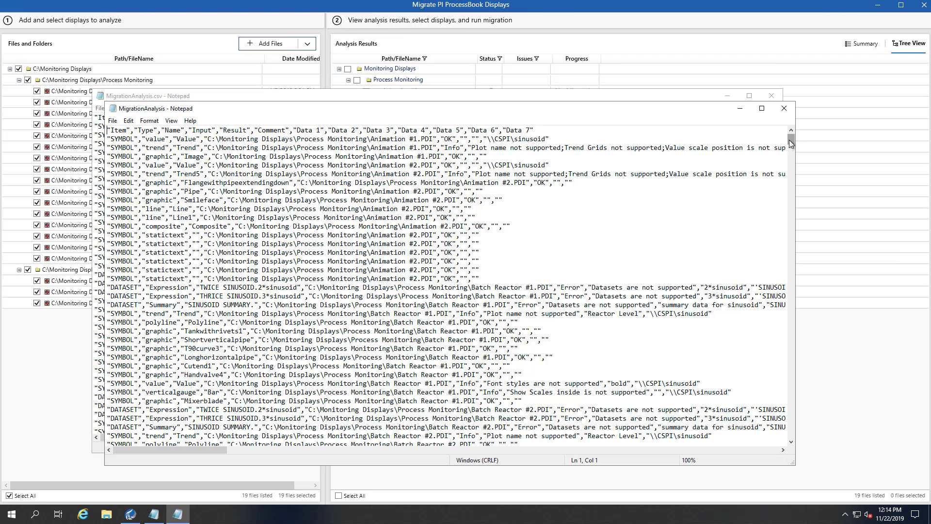
{"action": "left_click_drag", "start_coordinate": [791, 143], "coordinate": [775, 215]}
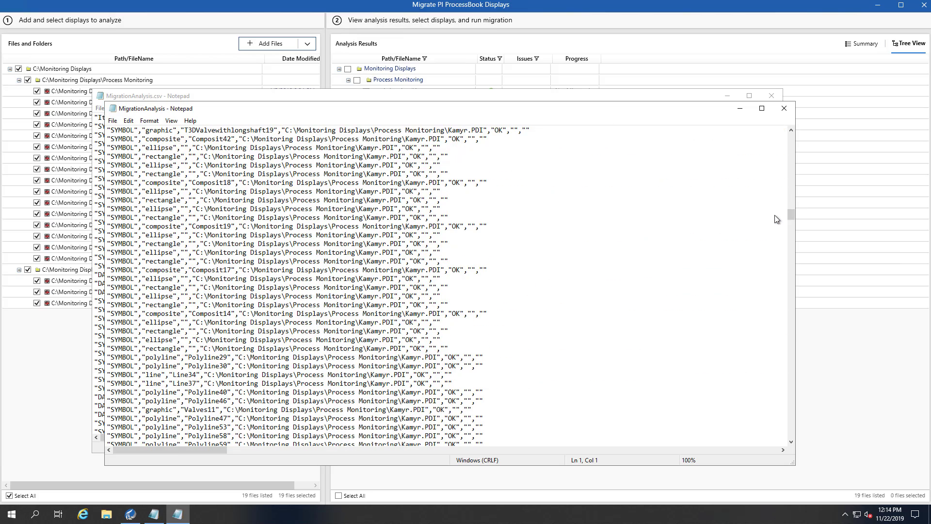
{"action": "left_click", "coordinate": [785, 110]}
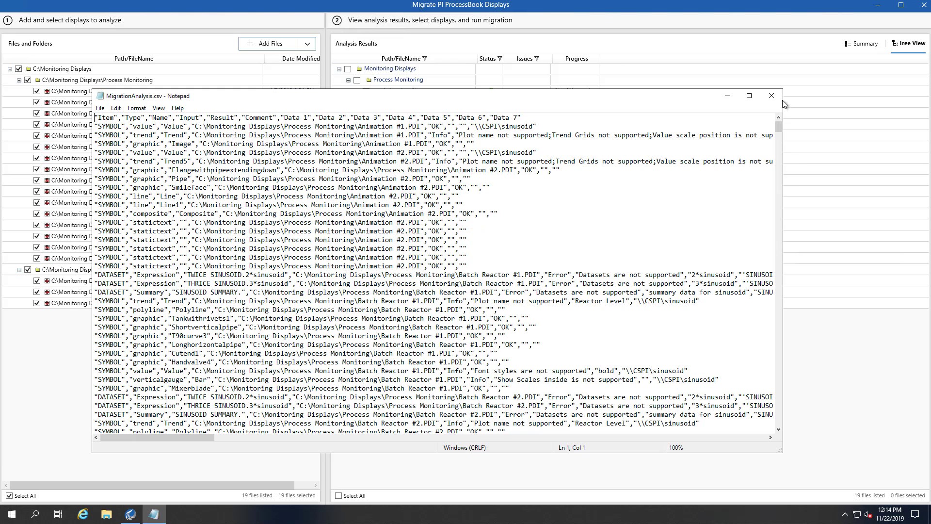
{"action": "left_click", "coordinate": [772, 97]}
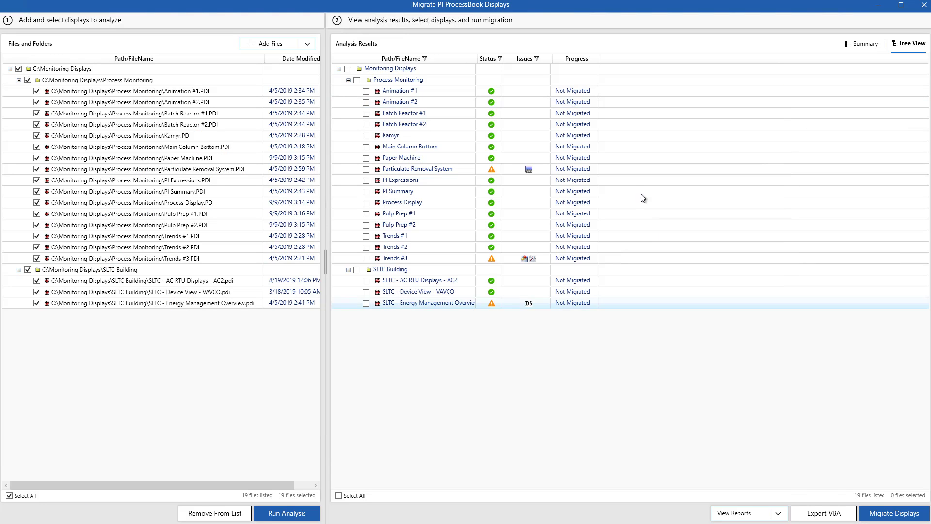
Select all analysed displays for migration and connect to pi-vision-2019/PIVision/Utility.
{"action": "left_click", "coordinate": [348, 69]}
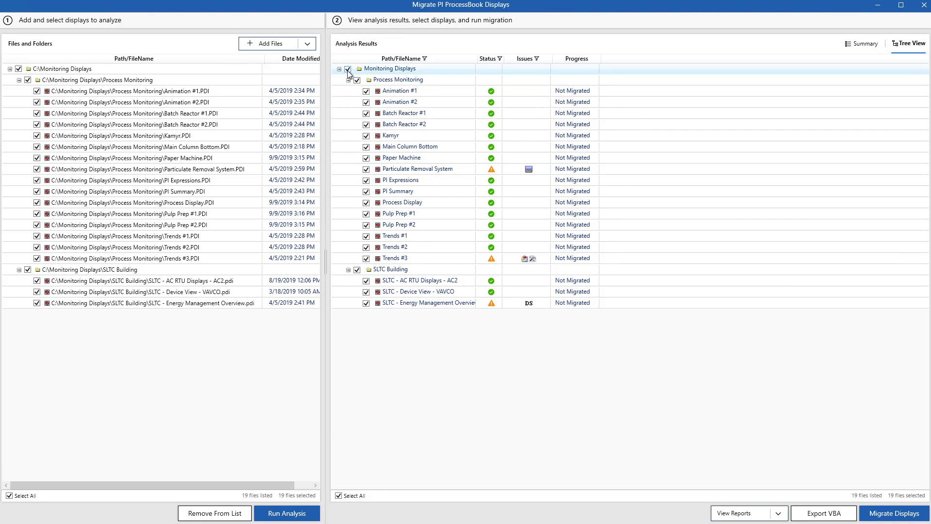
{"action": "left_click", "coordinate": [895, 516]}
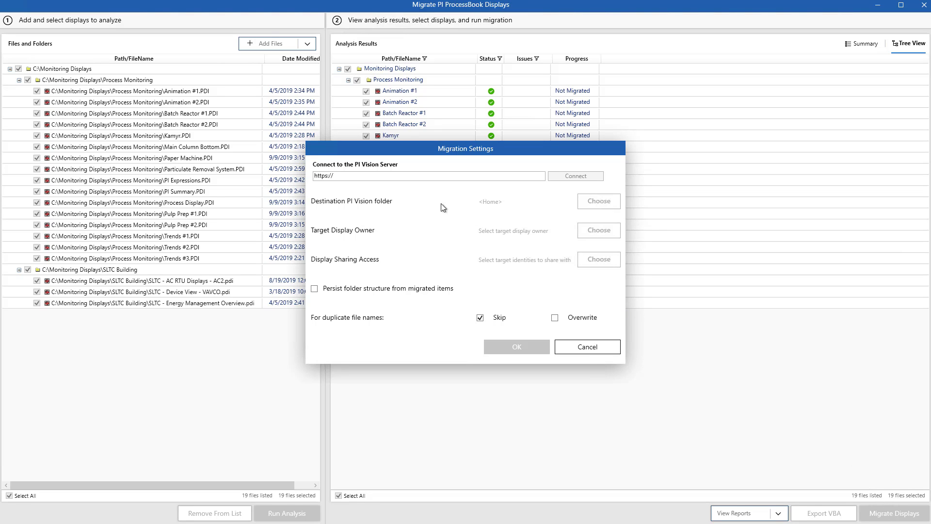
{"action": "left_click", "coordinate": [365, 176]}
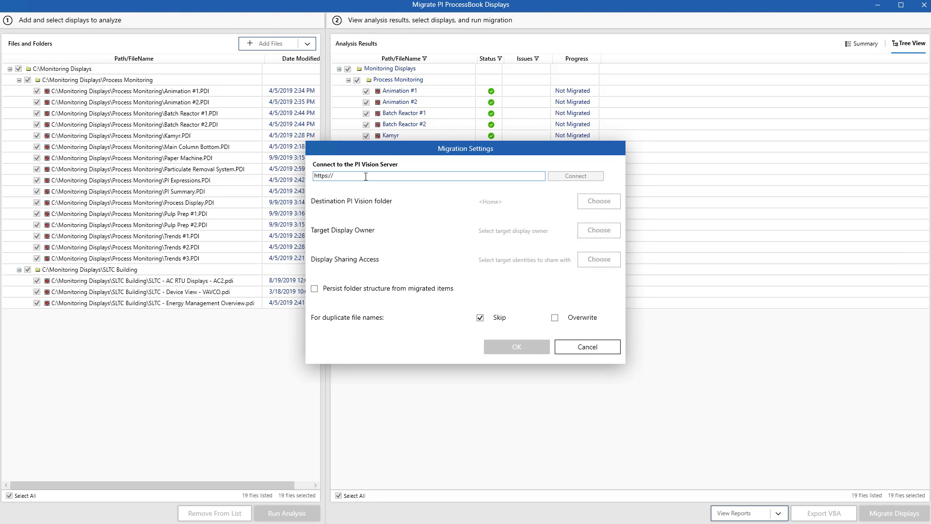
{"action": "type", "text": "pi-vision-2019"}
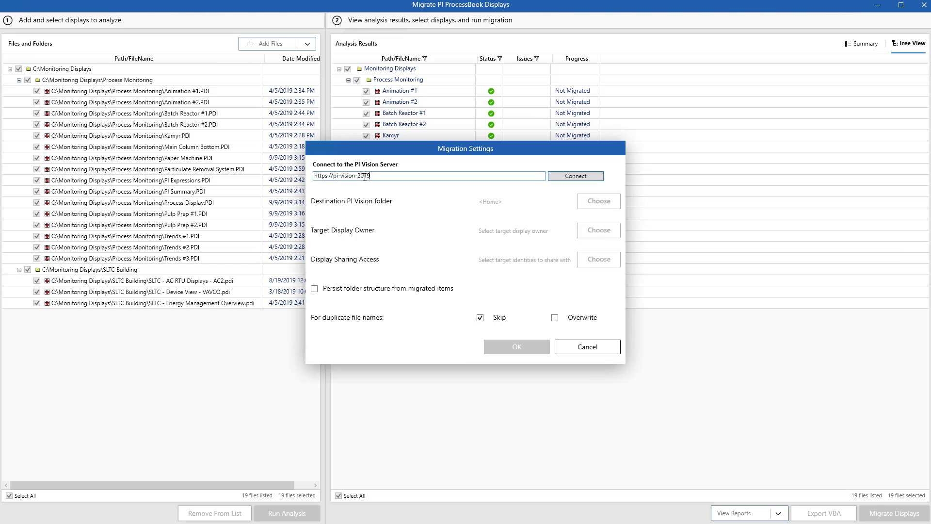
{"action": "type", "text": "/PIVision/Utility"}
{"action": "left_click", "coordinate": [597, 179]}
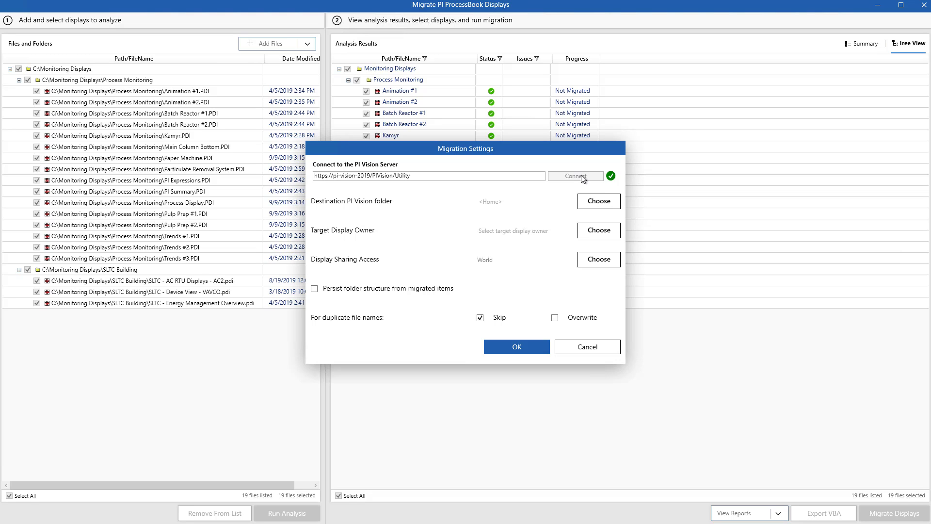
Target the PI ProcessBook Display folder, leave the owner unchanged, and persist folder structure.
{"action": "left_click", "coordinate": [591, 202]}
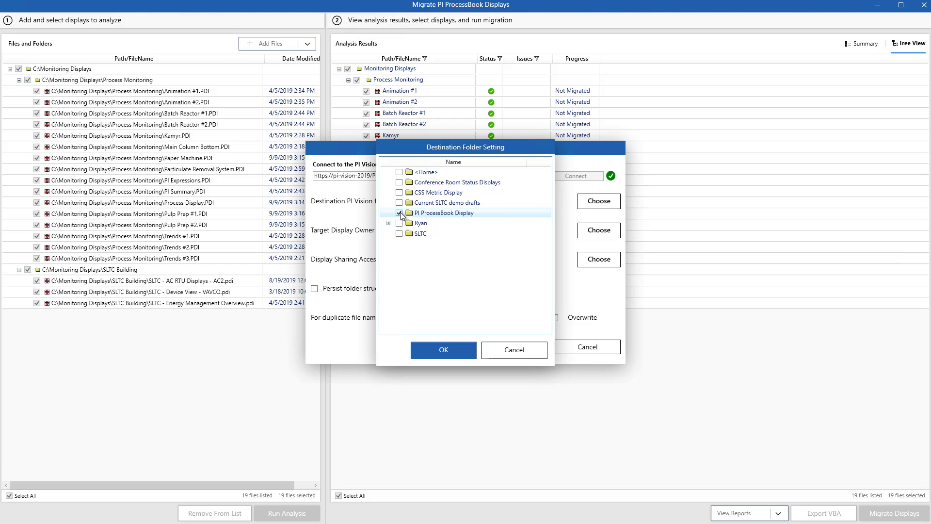
{"action": "left_click", "coordinate": [439, 350]}
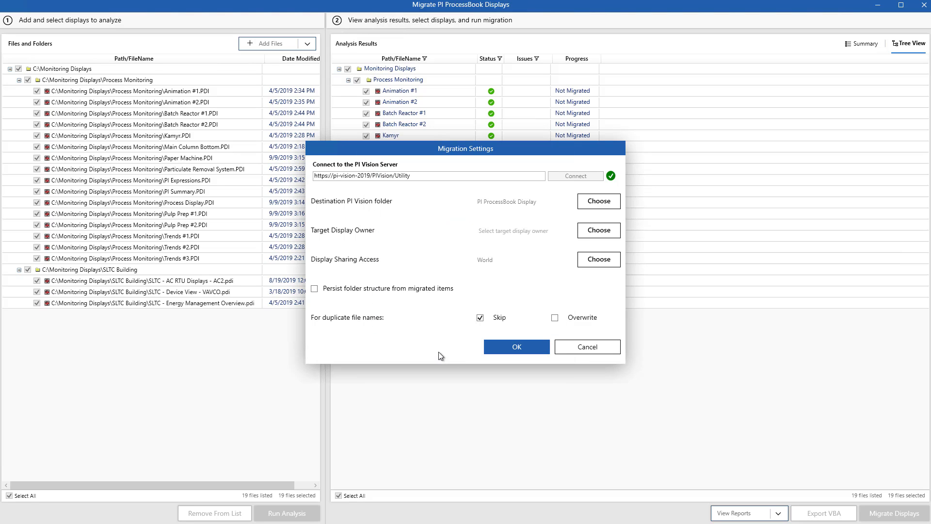
{"action": "left_click", "coordinate": [601, 231]}
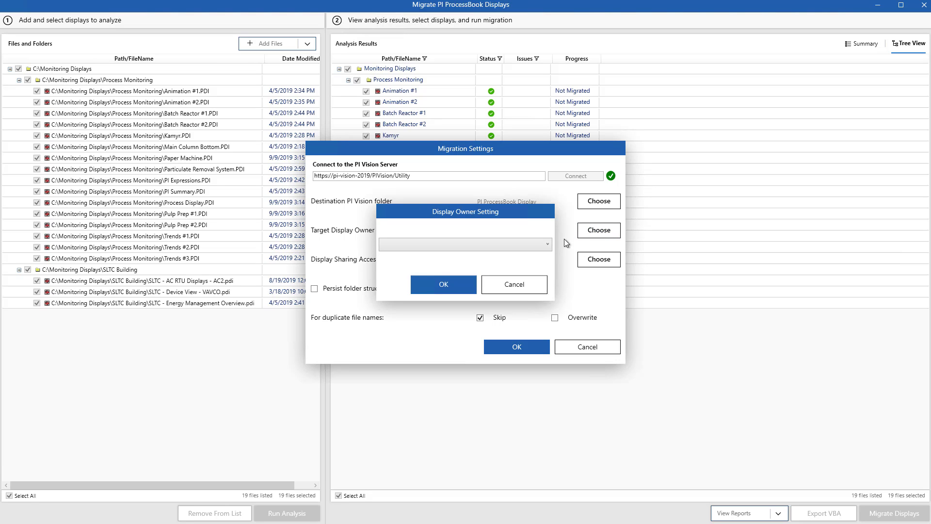
{"action": "left_click", "coordinate": [542, 244]}
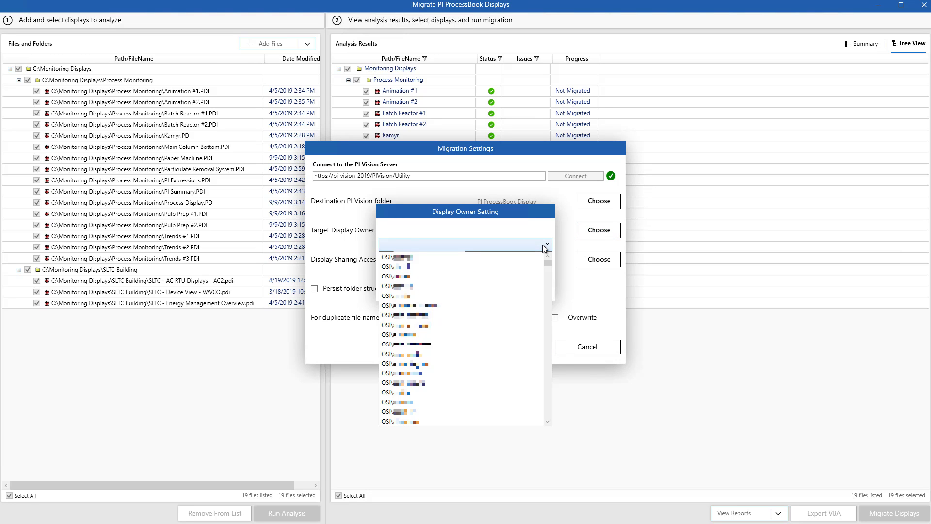
{"action": "left_click", "coordinate": [542, 244]}
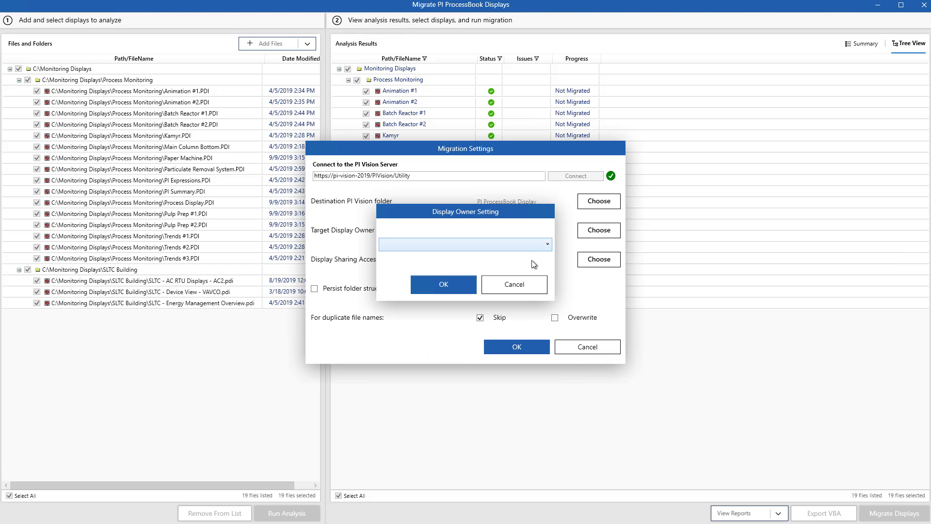
{"action": "left_click", "coordinate": [517, 286]}
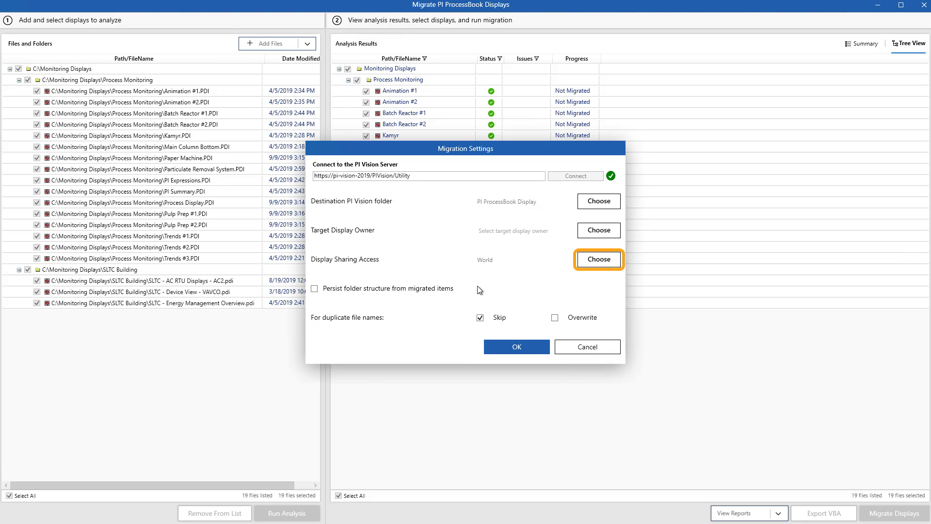
{"action": "left_click", "coordinate": [316, 290]}
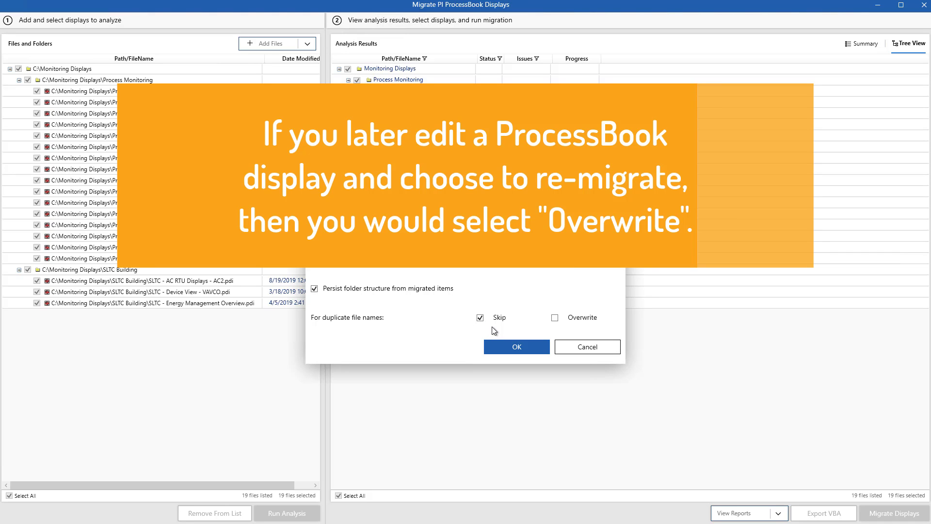
Accept the settings to migrate all 19 displays, then open the View Reports list.
{"action": "left_click", "coordinate": [526, 346]}
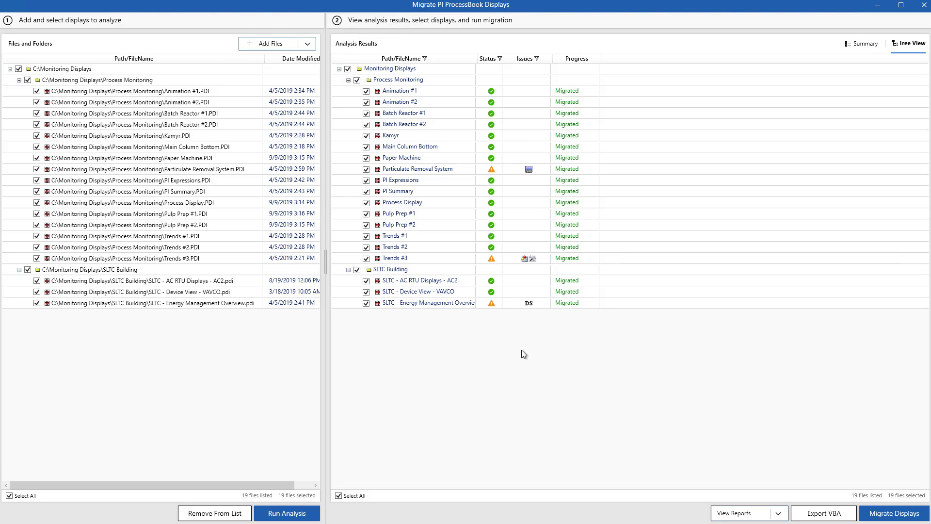
{"action": "left_click", "coordinate": [777, 513]}
Open the Migration Report and follow the SLTC - Energy Management Overview link.
{"action": "left_click", "coordinate": [773, 489]}
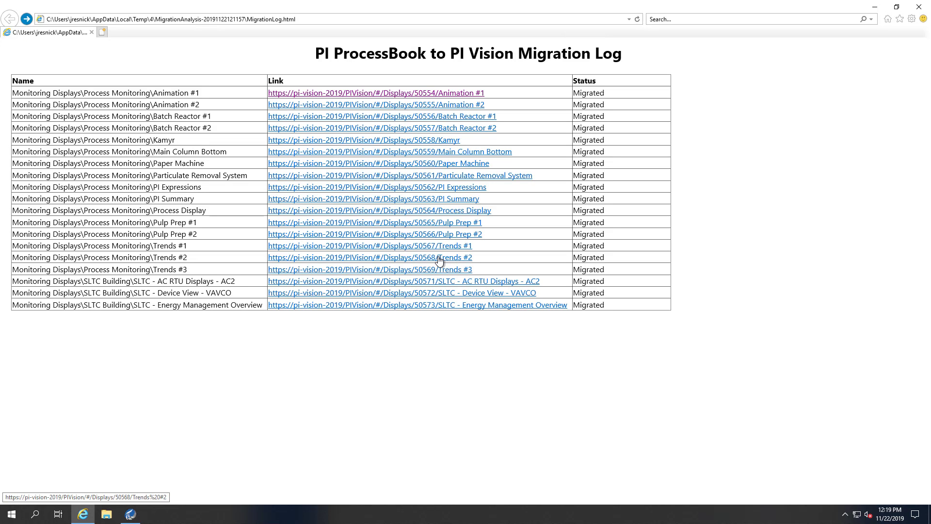
{"action": "left_click", "coordinate": [375, 309]}
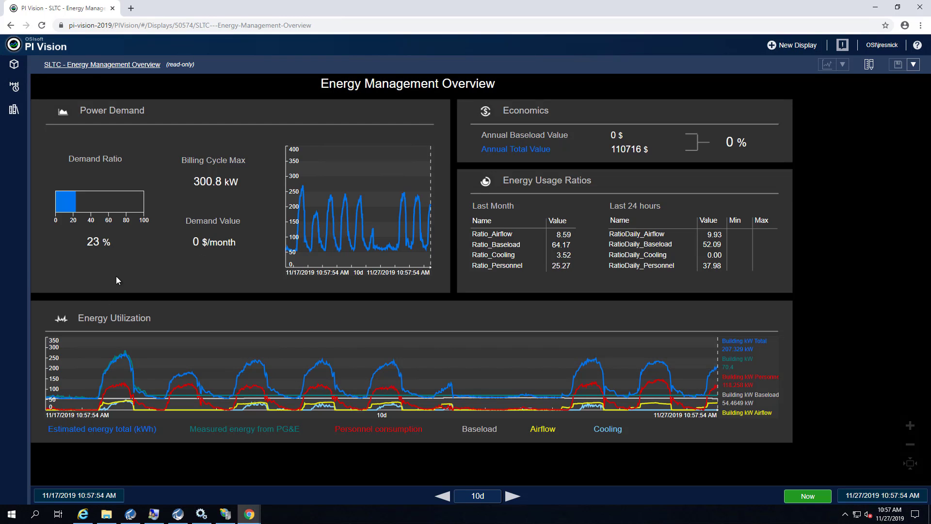
In edit mode, move the Demand Ratio gauge up and place a Building kW Airflow Value in Power Demand.
{"action": "left_click", "coordinate": [869, 64]}
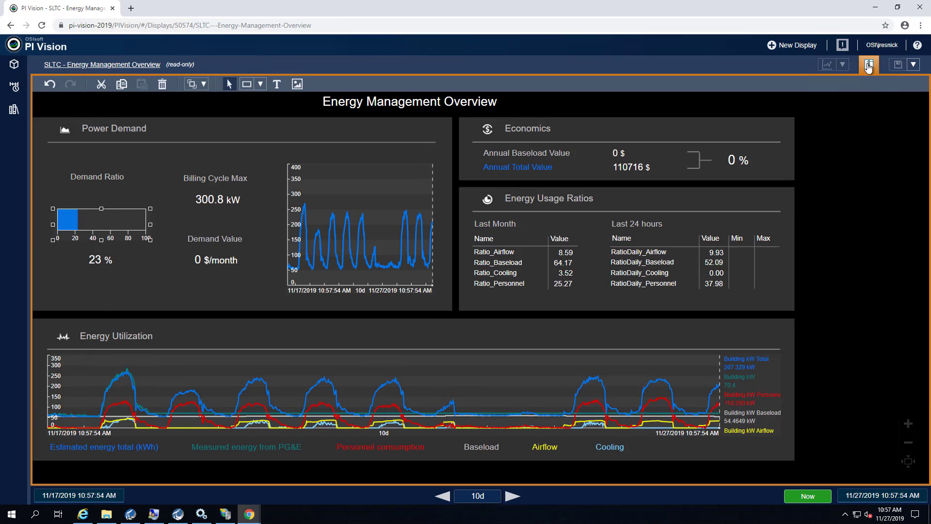
{"action": "left_click_drag", "start_coordinate": [115, 217], "coordinate": [118, 151]}
{"action": "left_click", "coordinate": [110, 206]}
{"action": "left_click", "coordinate": [14, 64]}
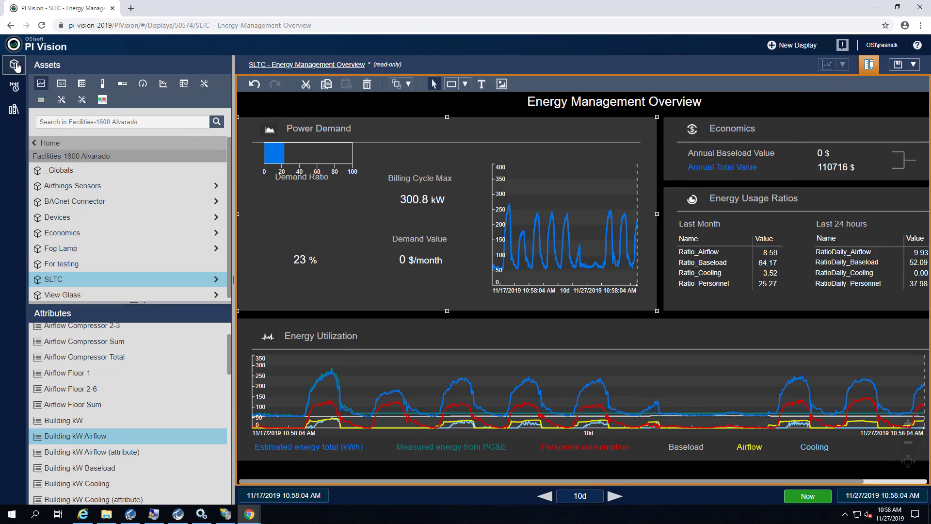
{"action": "left_click", "coordinate": [61, 83]}
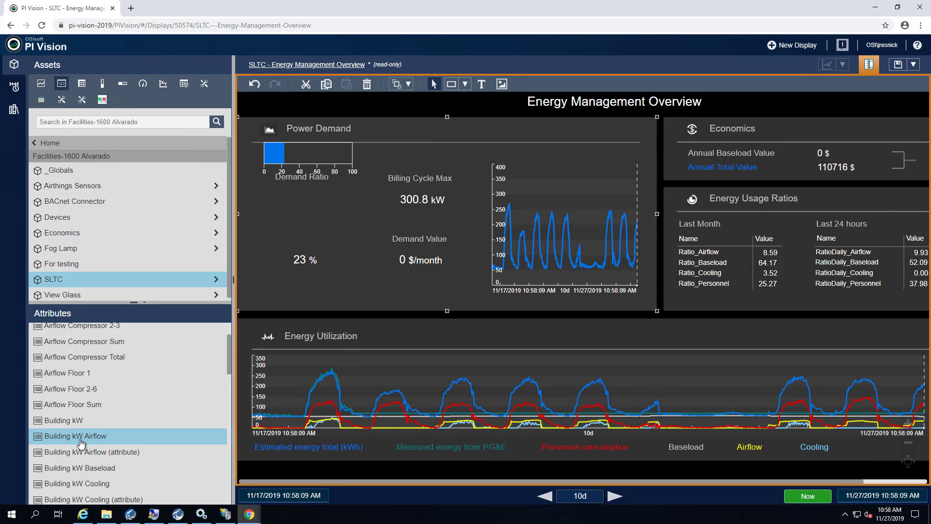
{"action": "left_click_drag", "start_coordinate": [82, 441], "coordinate": [293, 259]}
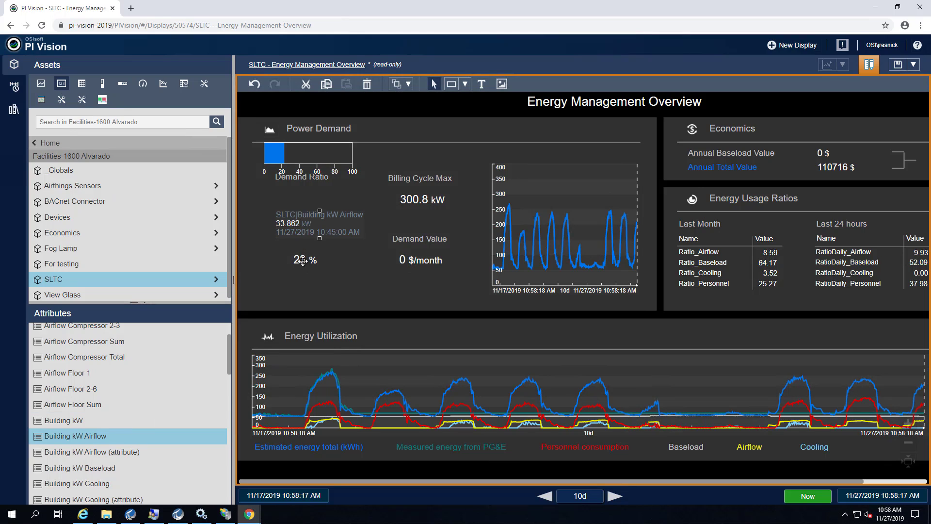
Hide the new value's timestamp and label and enlarge the 33.862 kW reading.
{"action": "right_click", "coordinate": [293, 258]}
{"action": "left_click", "coordinate": [320, 266]}
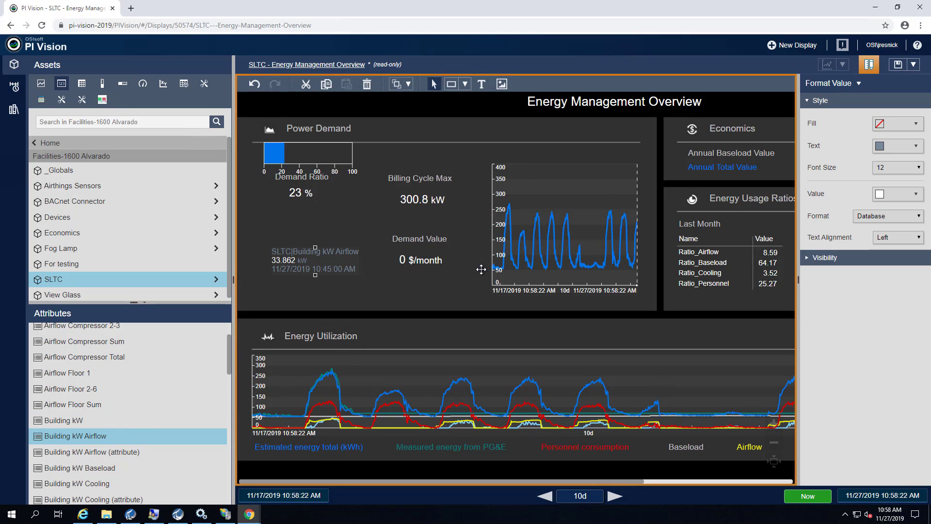
{"action": "left_click", "coordinate": [811, 327]}
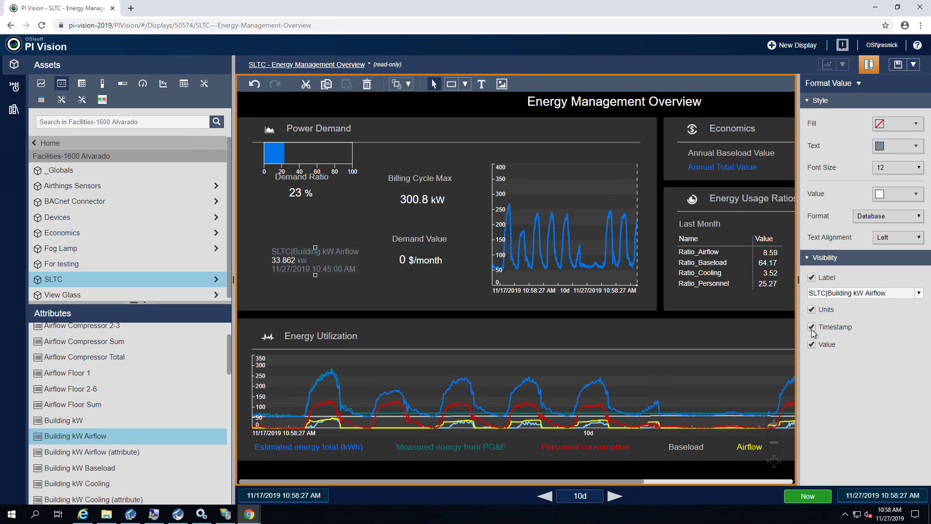
{"action": "left_click", "coordinate": [811, 277]}
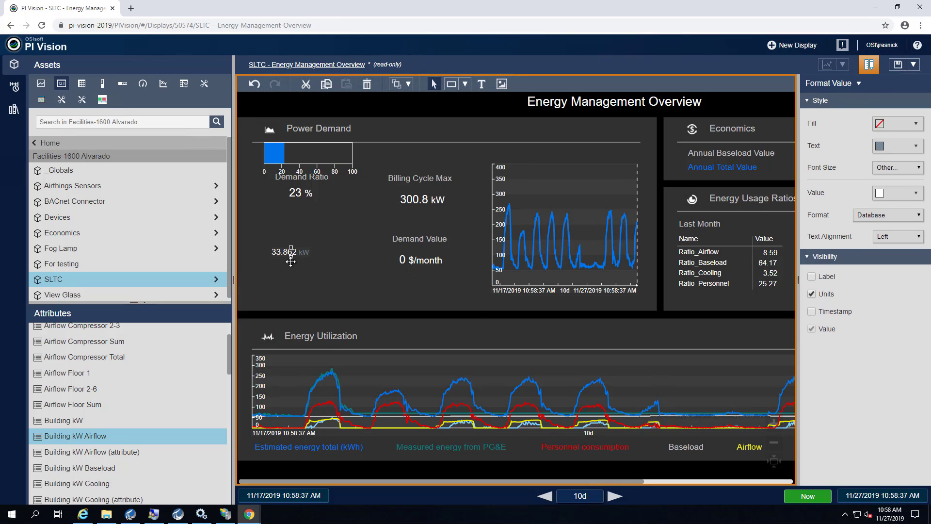
{"action": "left_click_drag", "start_coordinate": [292, 256], "coordinate": [289, 234]}
{"action": "left_click", "coordinate": [288, 228]}
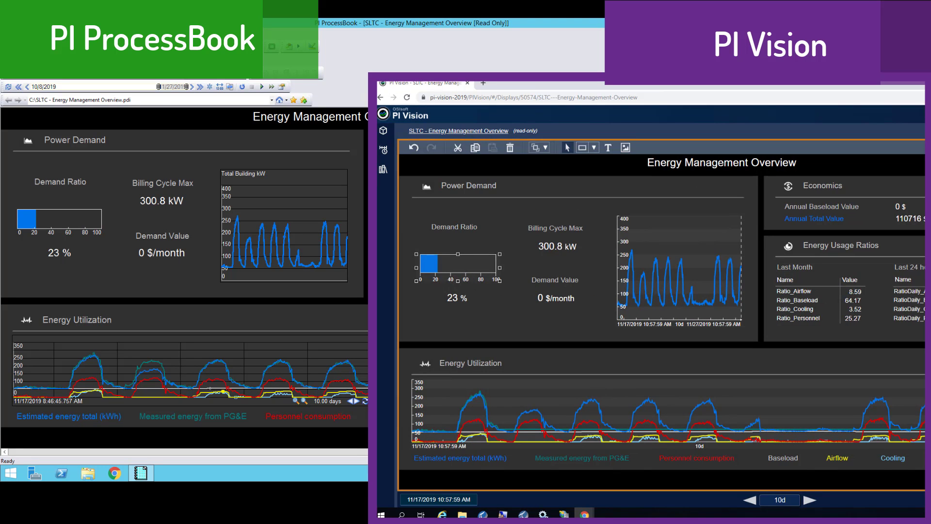
Move the Demand Ratio gauge up and place another Building kW Airflow value on the display.
{"action": "left_click_drag", "start_coordinate": [470, 259], "coordinate": [471, 205]}
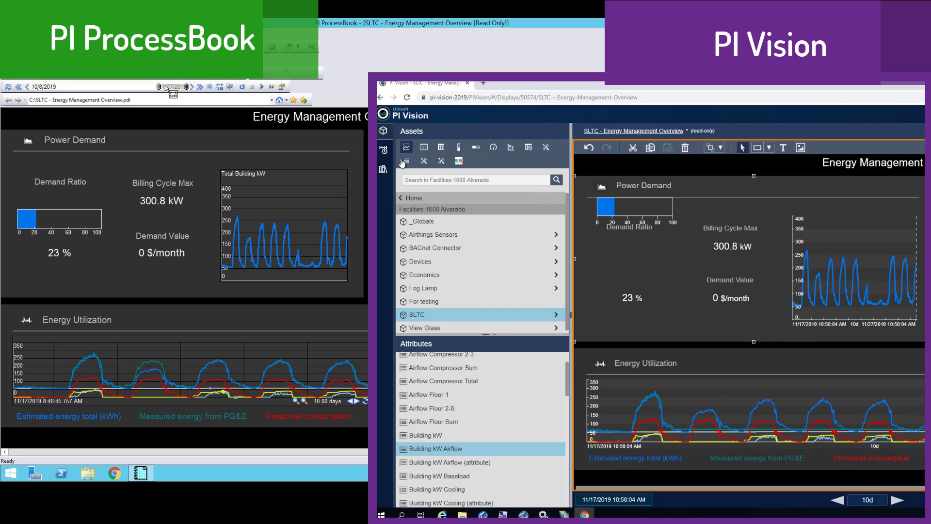
{"action": "left_click", "coordinate": [383, 130]}
{"action": "left_click", "coordinate": [424, 147]}
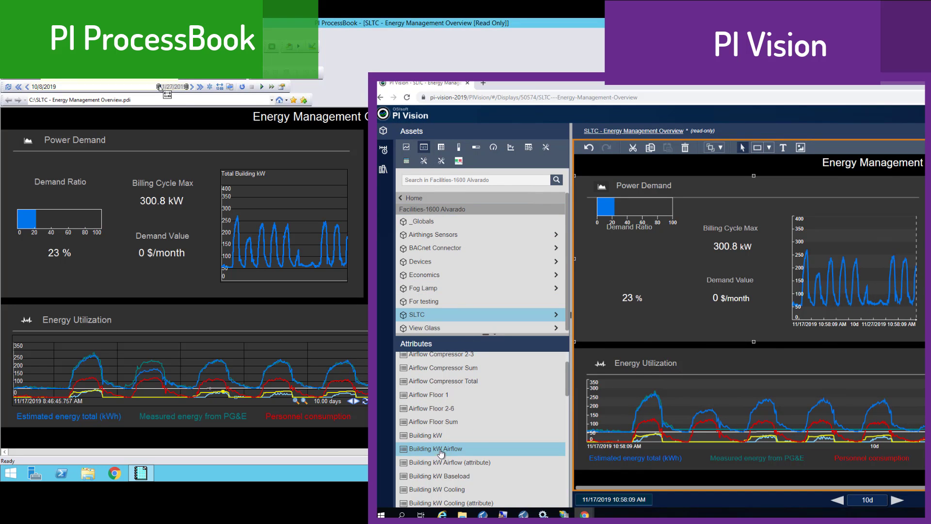
{"action": "left_click_drag", "start_coordinate": [445, 448], "coordinate": [625, 298]}
{"action": "right_click", "coordinate": [625, 298]}
{"action": "key", "text": "Escape"}
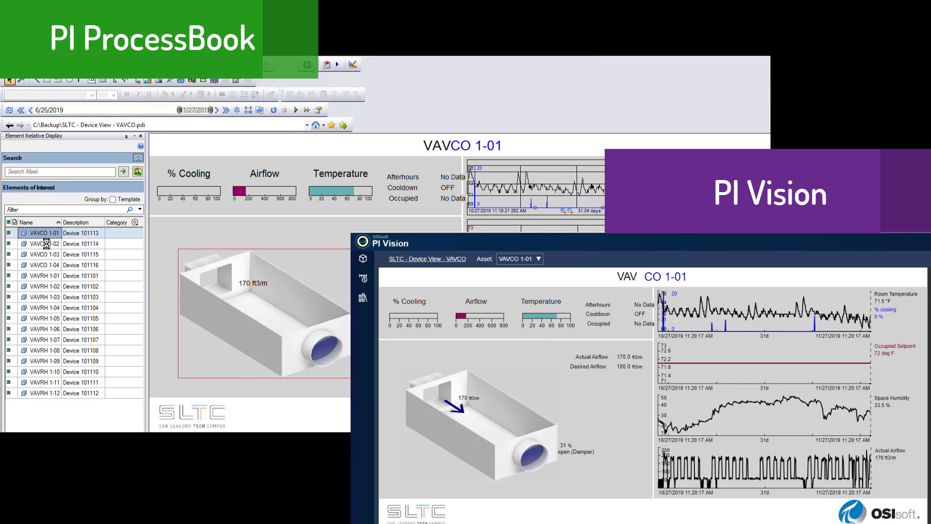
Select VAVCO 1-02 in ProcessBook, then switch the PI Vision Asset dropdown to VAVCO 1-02.
{"action": "left_click", "coordinate": [46, 244]}
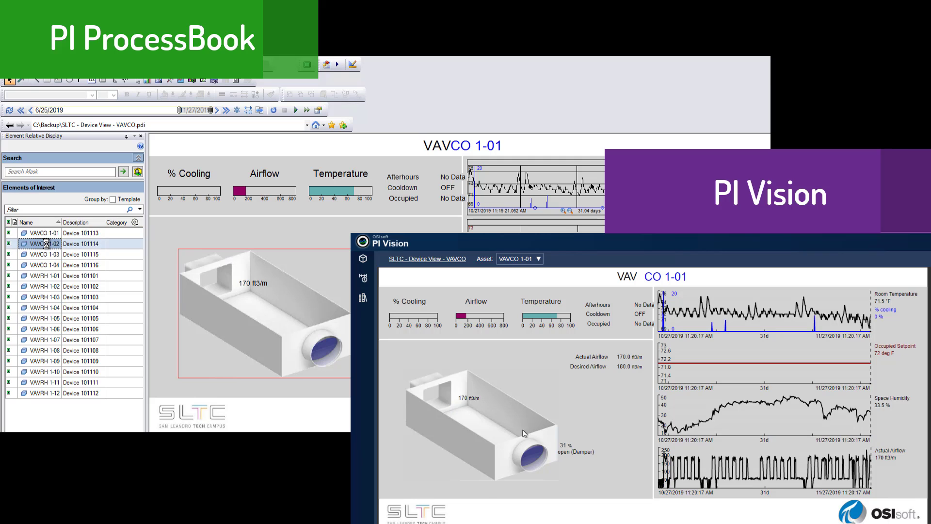
{"action": "left_click", "coordinate": [539, 259]}
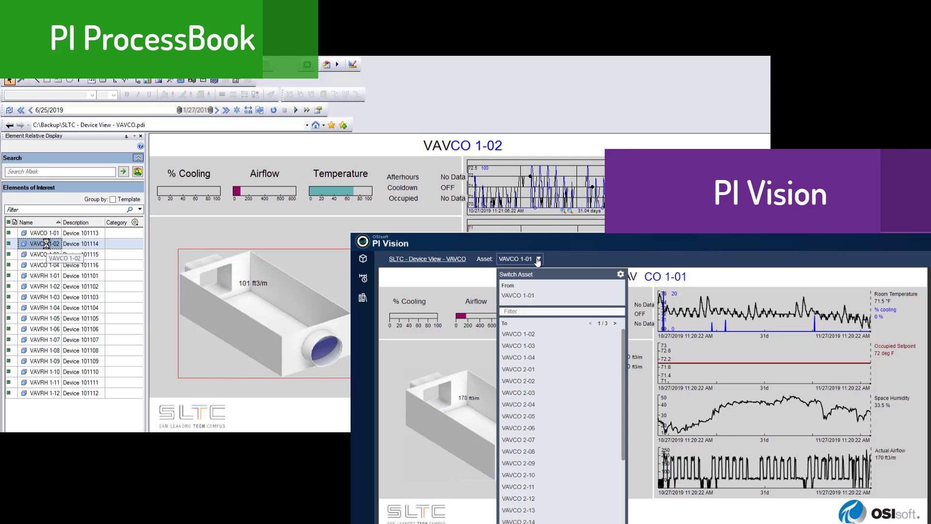
{"action": "left_click", "coordinate": [533, 334]}
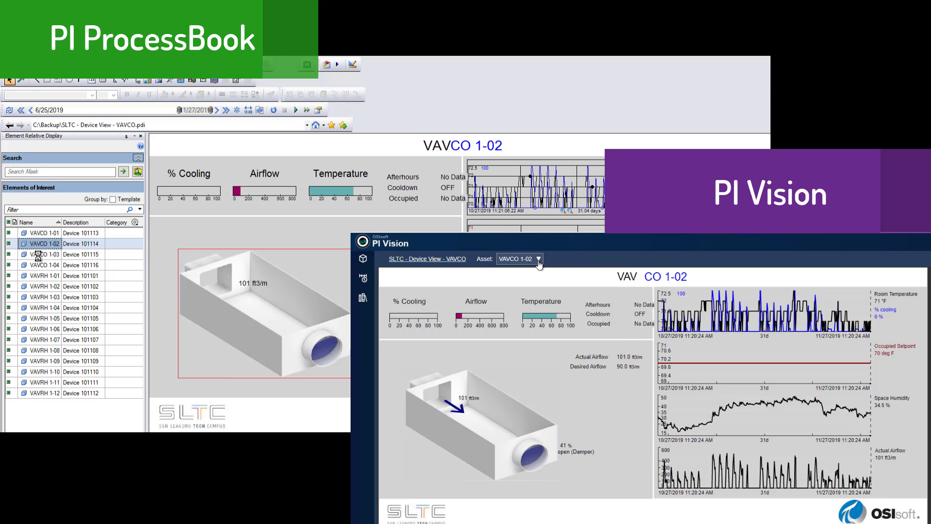